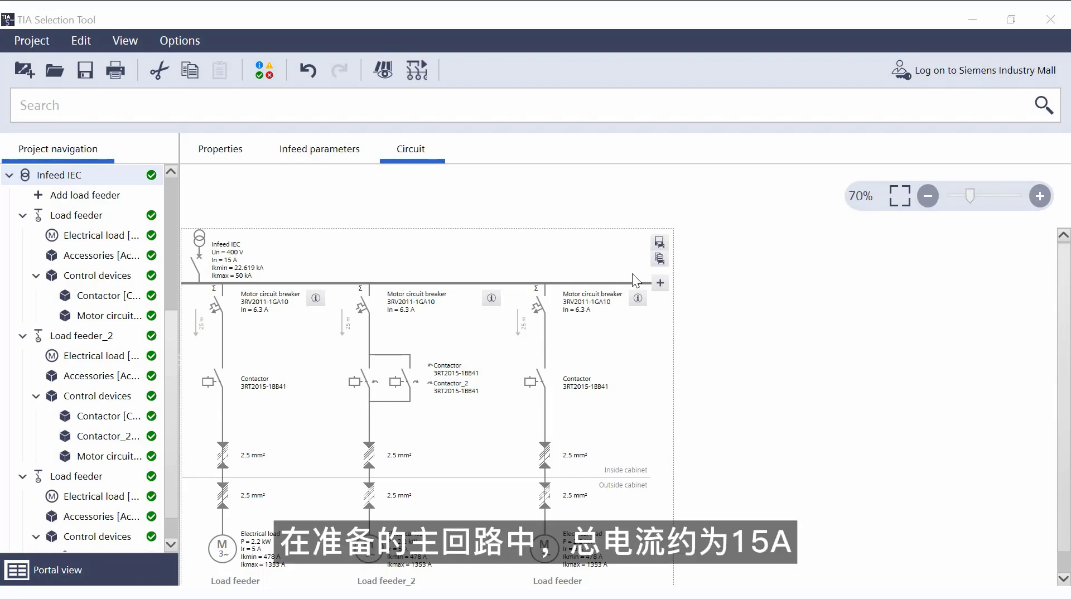
Add a new load feeder to the infeed and set its electrical load type to User defined load.
click(245, 252)
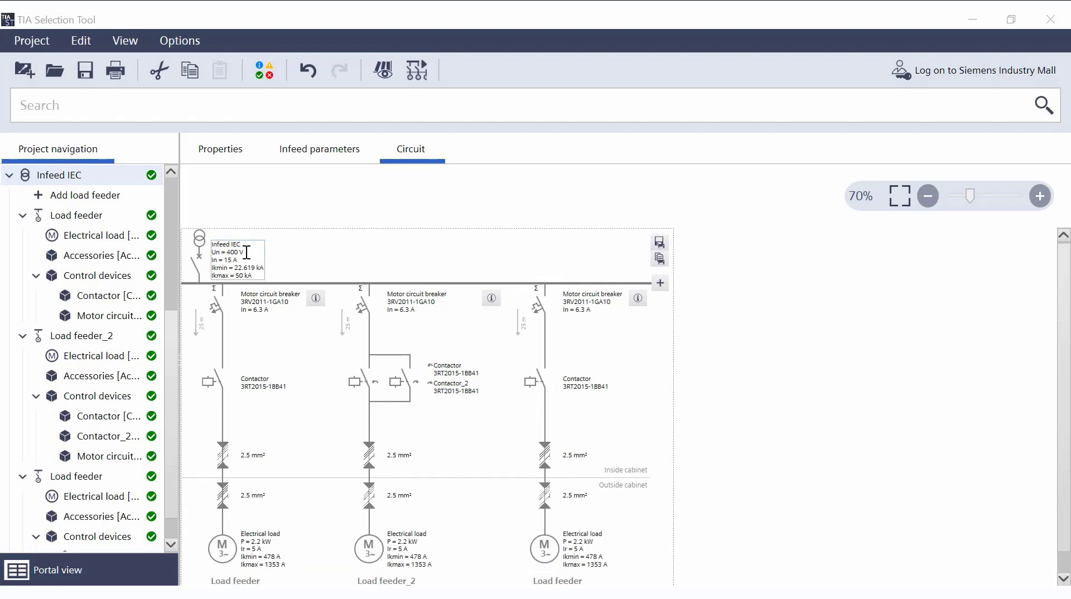
drag(239, 260, 218, 261)
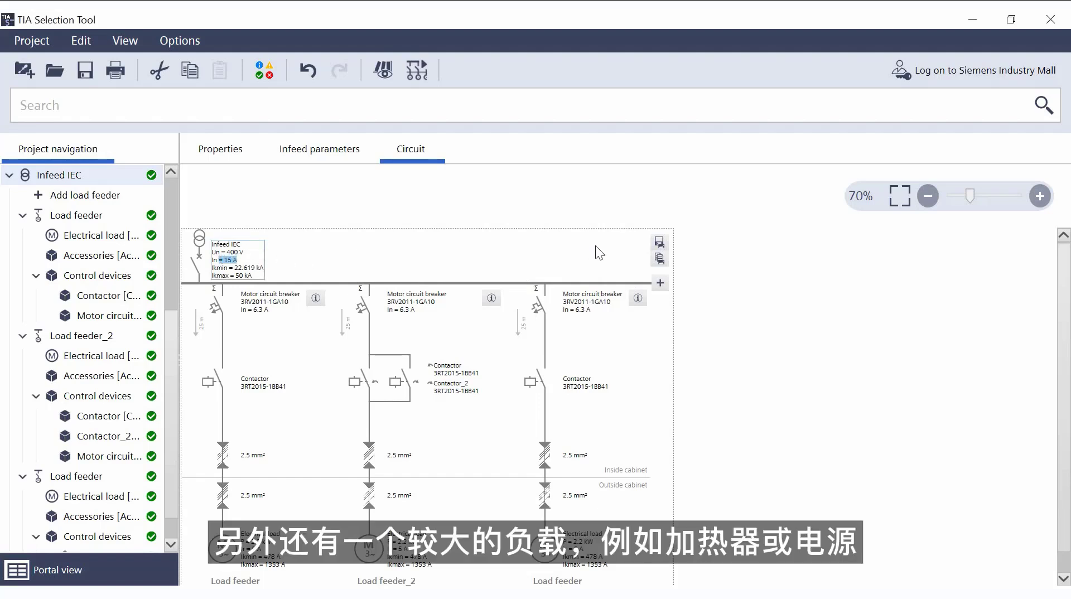
click(661, 285)
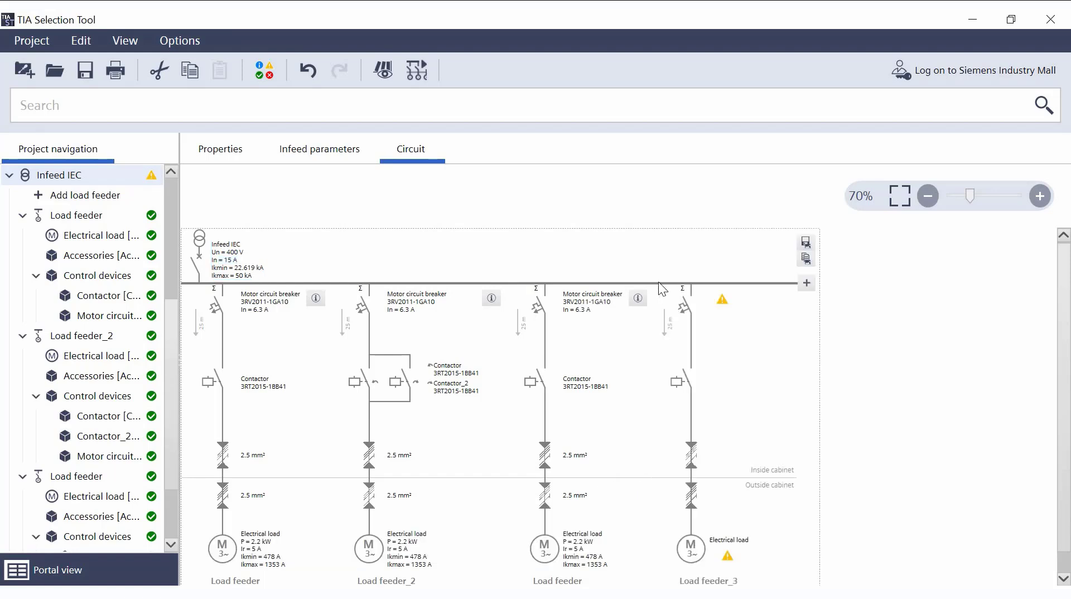
double_click(692, 536)
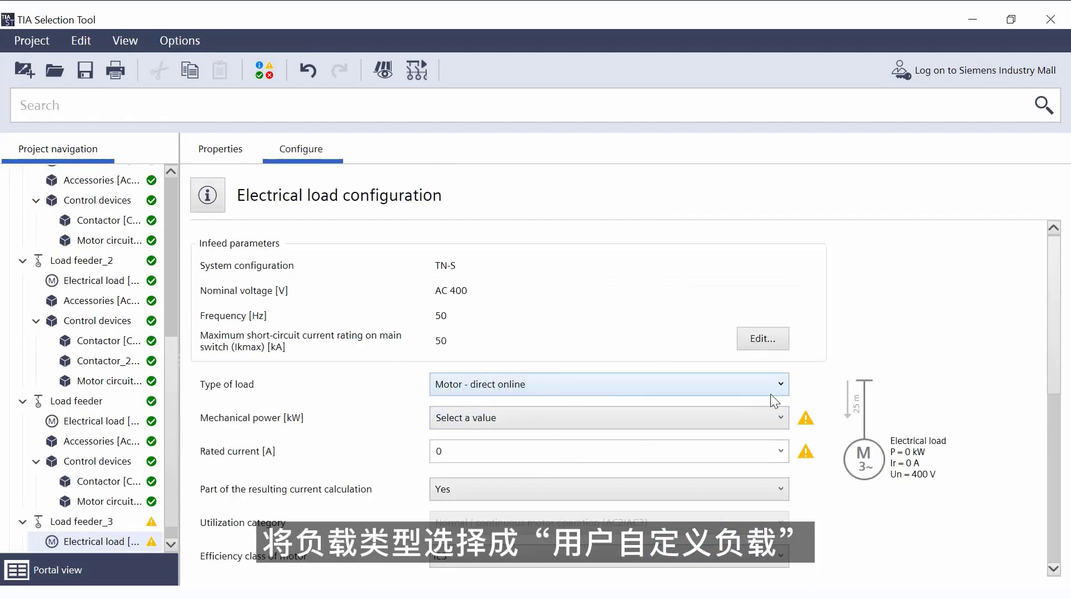
click(778, 387)
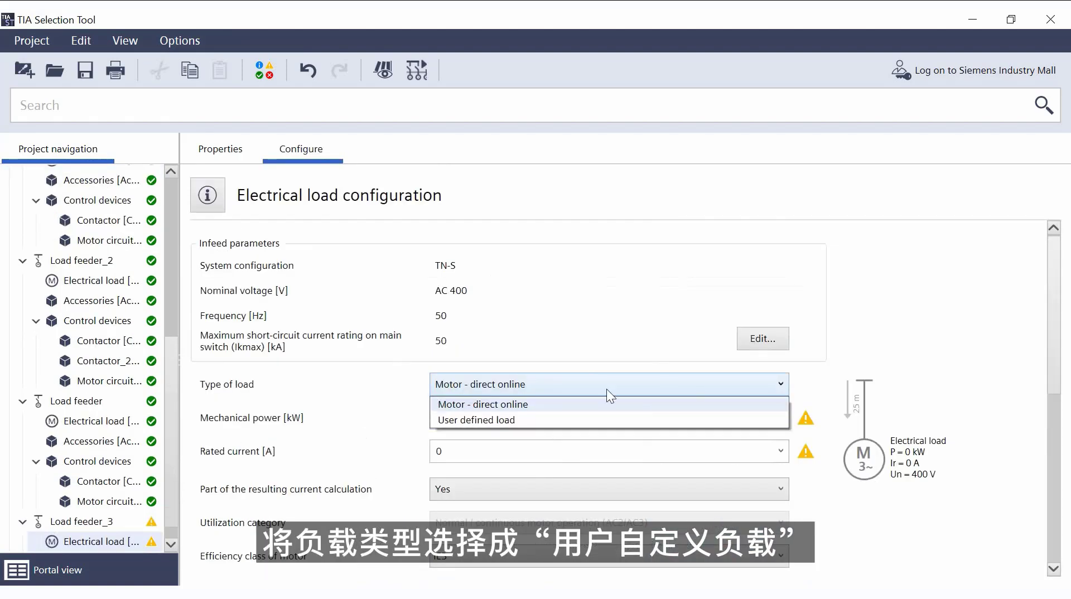
click(501, 422)
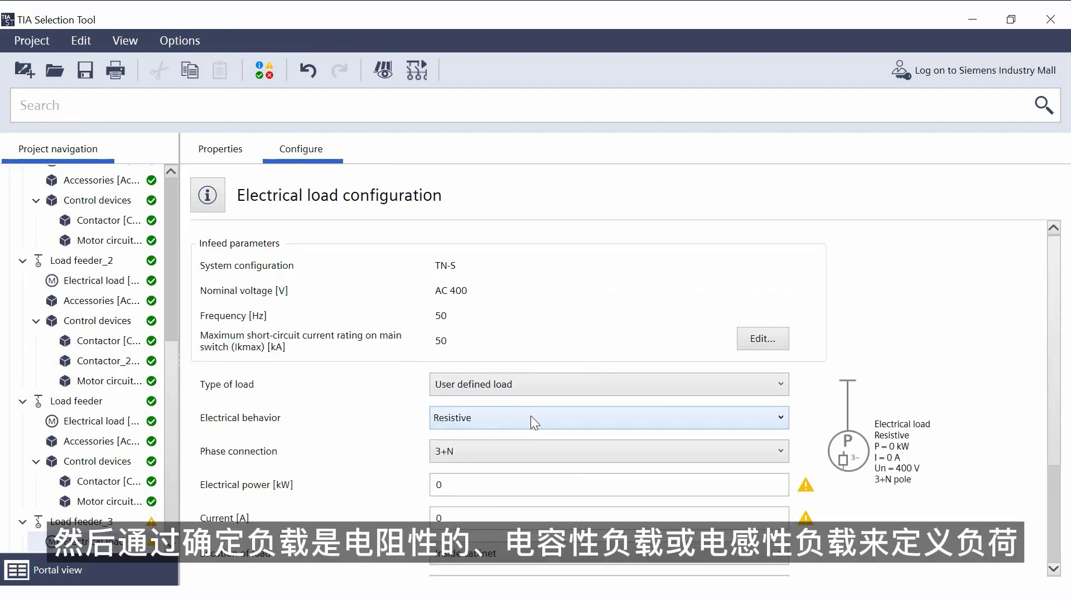
Keep the load's electrical behavior Resistive, set its phase connection to 1+N and keep it on phase L1.
click(565, 421)
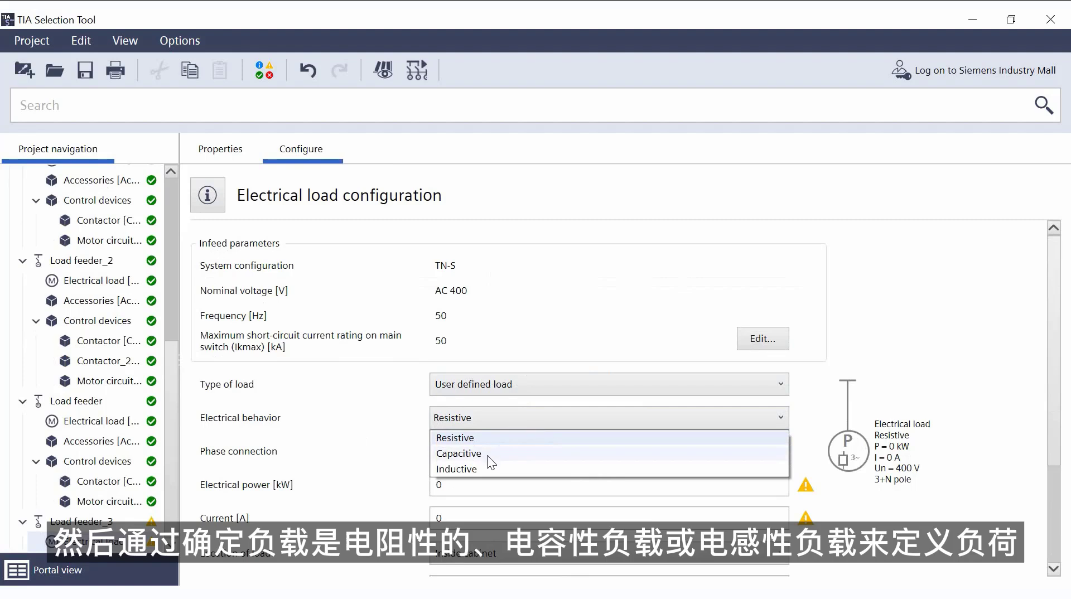
click(496, 421)
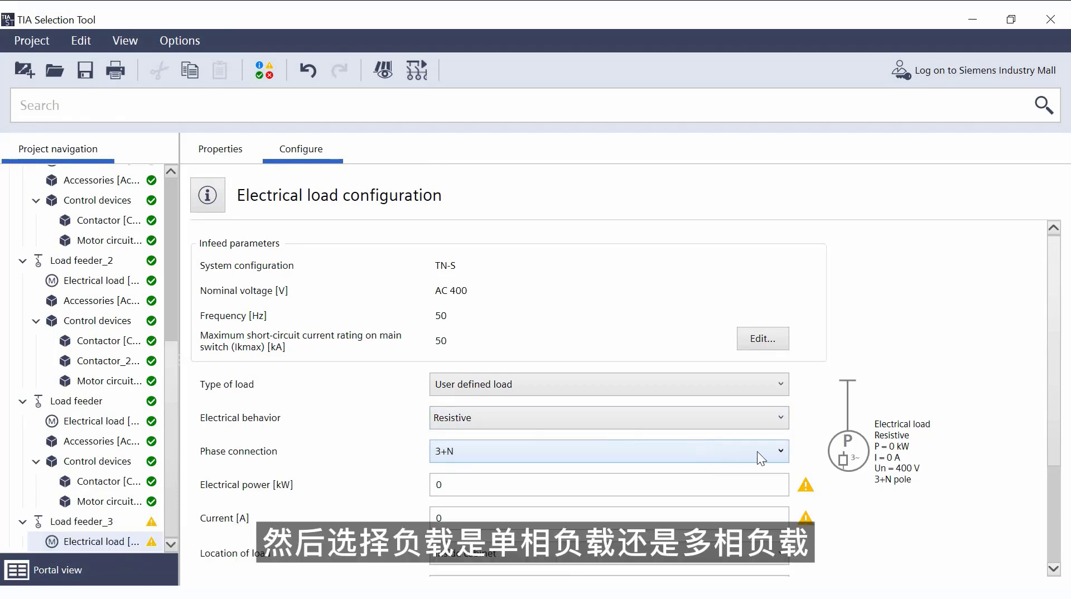
click(781, 452)
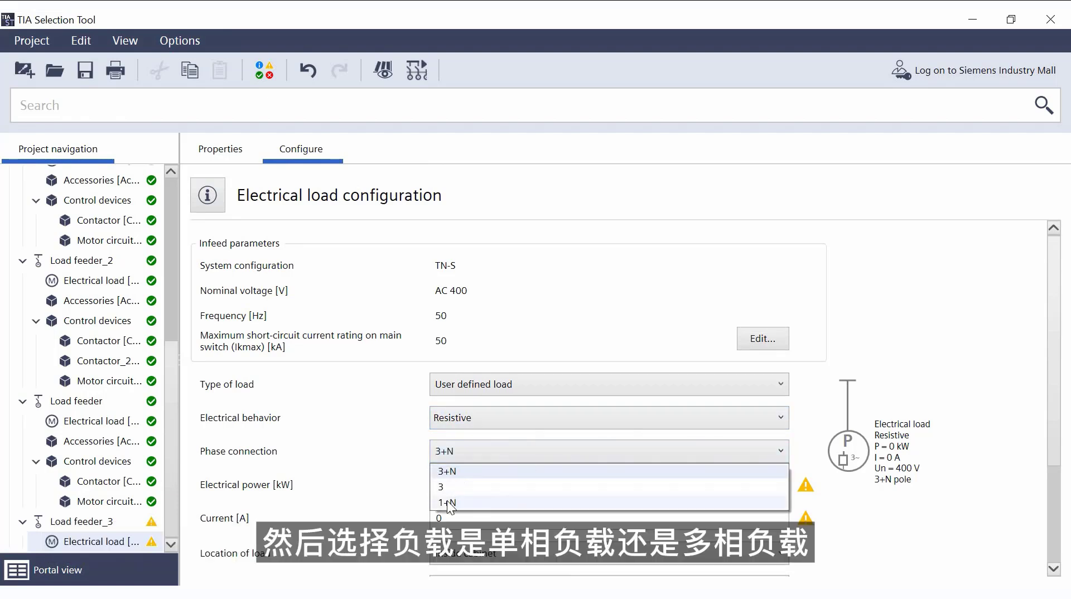
click(444, 503)
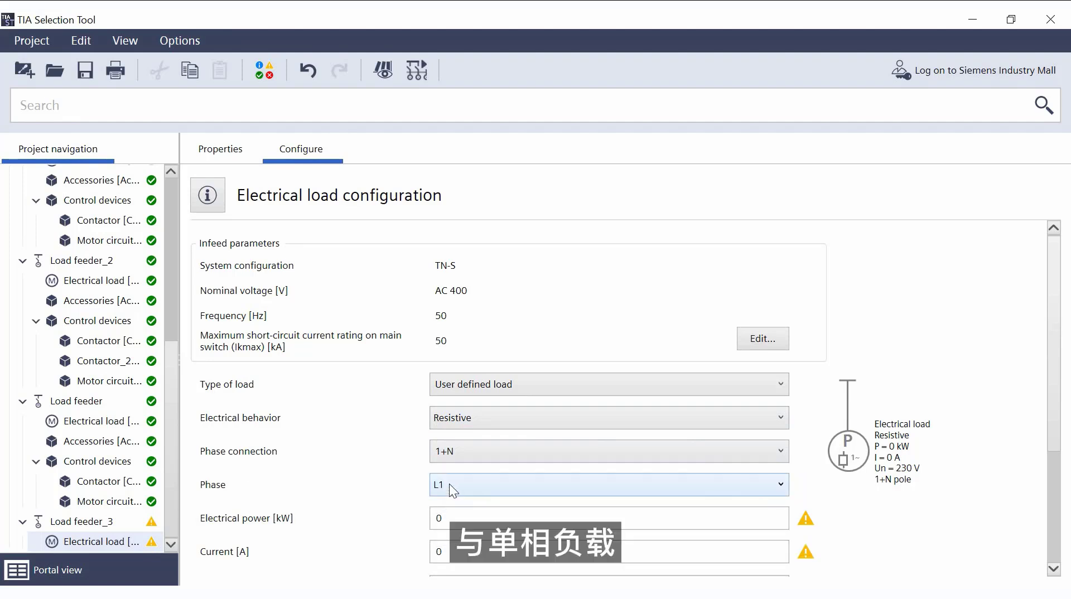
click(668, 484)
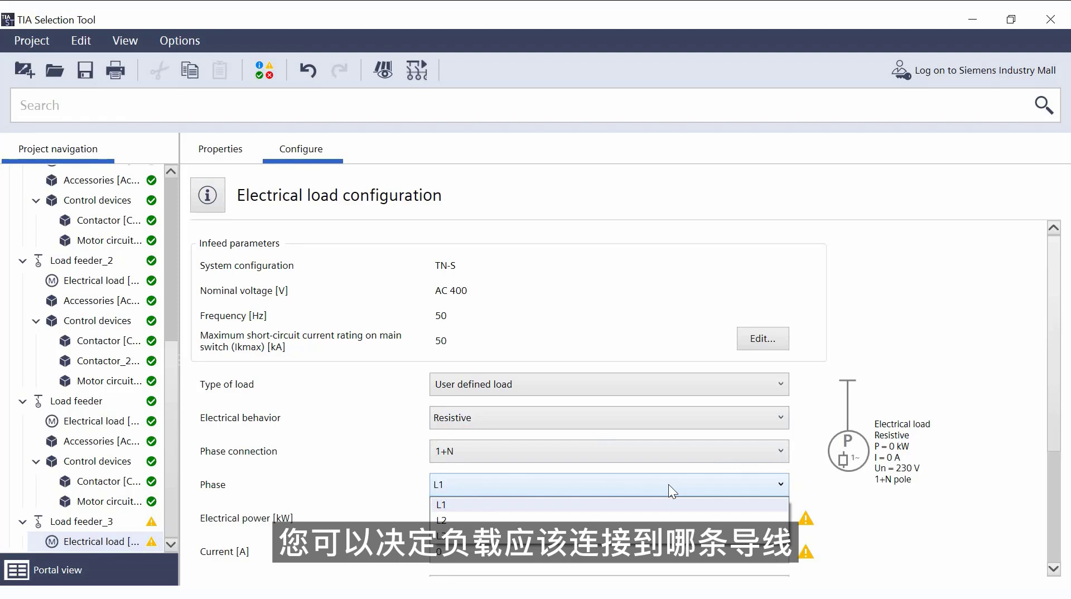
click(668, 484)
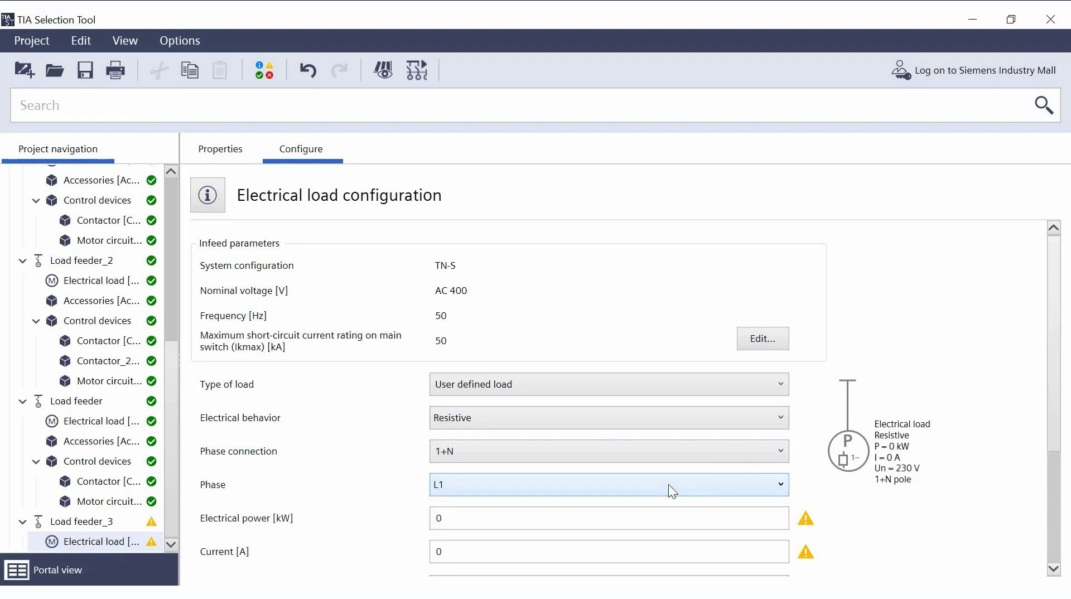
Set the L1 load's electrical power to 10 kW.
click(456, 519)
key(BackSpace)
text(10)
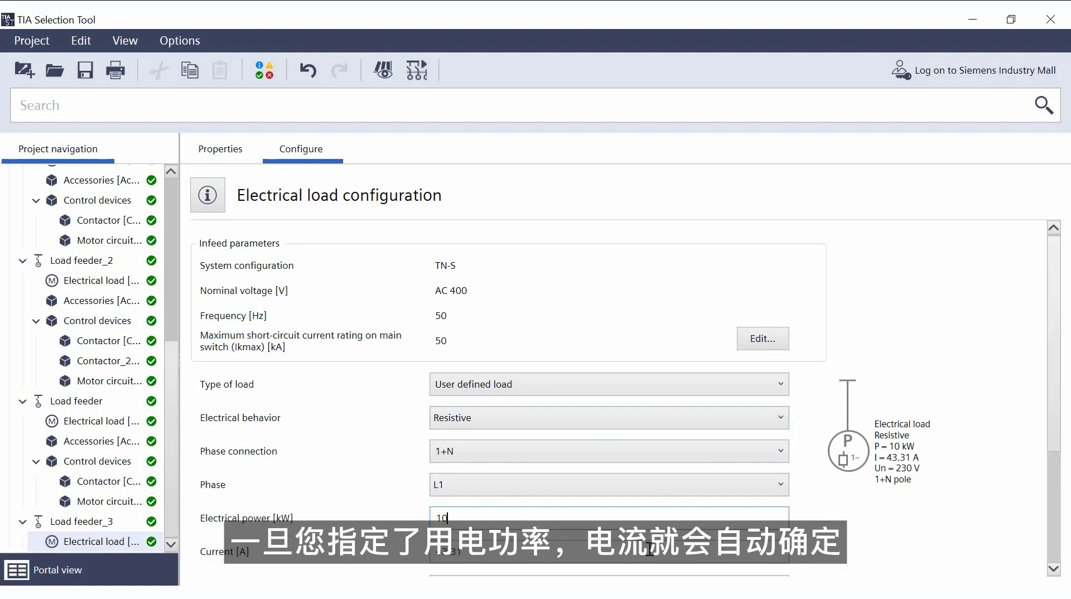
Keep the load inside the cabinet and part of the resulting current calculation, and return to the infeed circuit.
scroll(704, 550, down, 2)
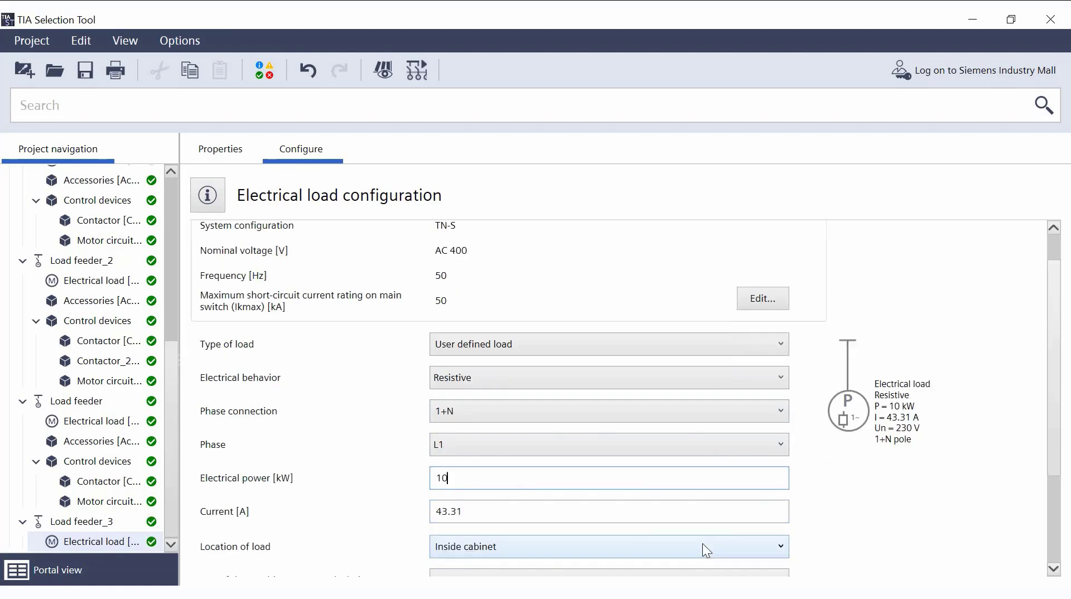
scroll(701, 543, down, 2)
scroll(698, 527, down, 1)
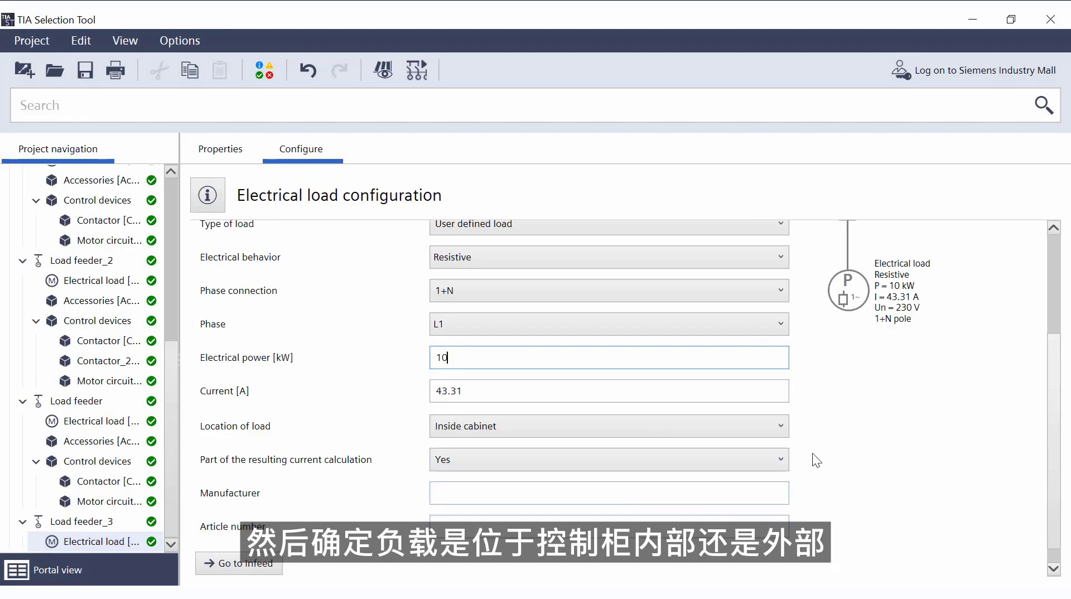
click(782, 426)
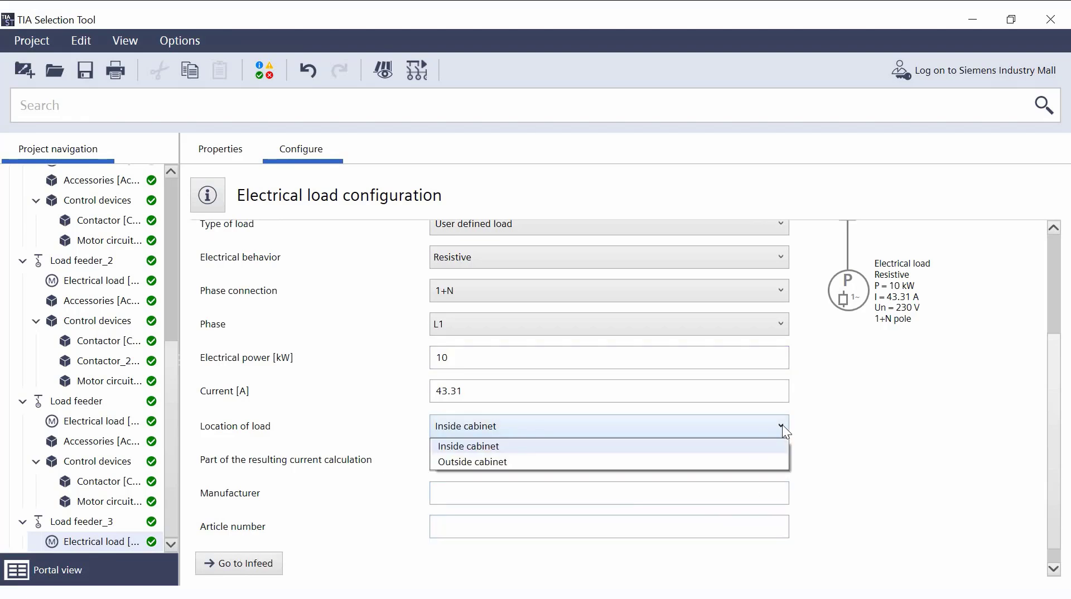
click(782, 426)
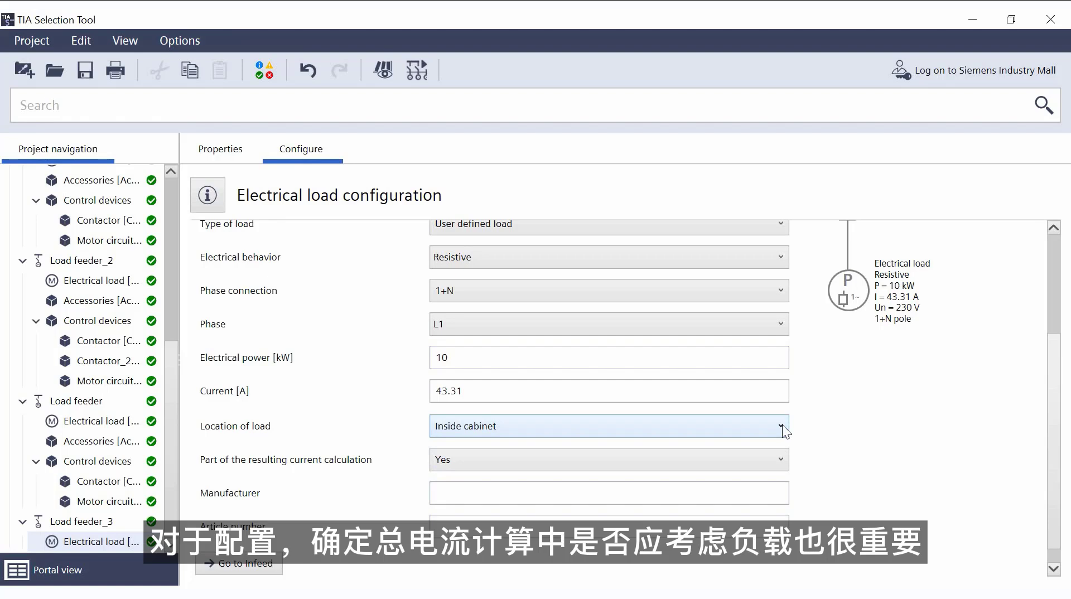
click(782, 459)
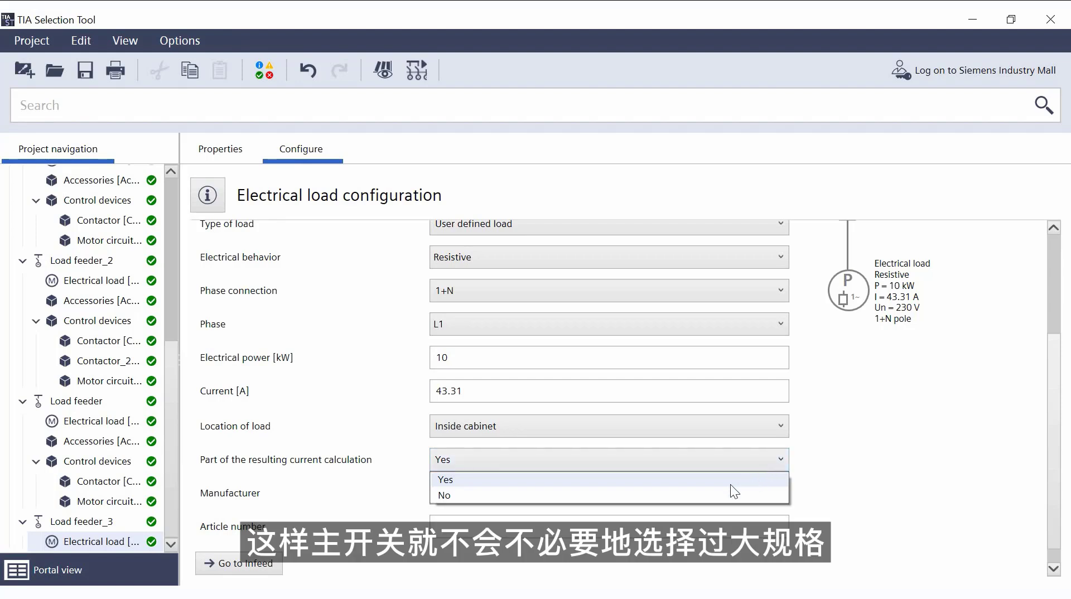
click(687, 478)
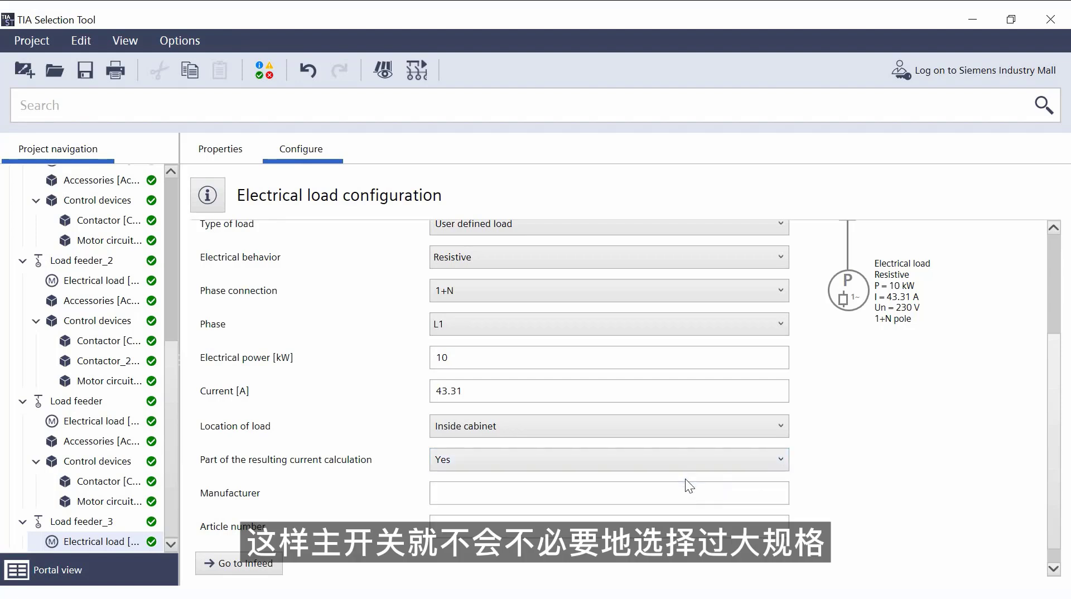
click(251, 563)
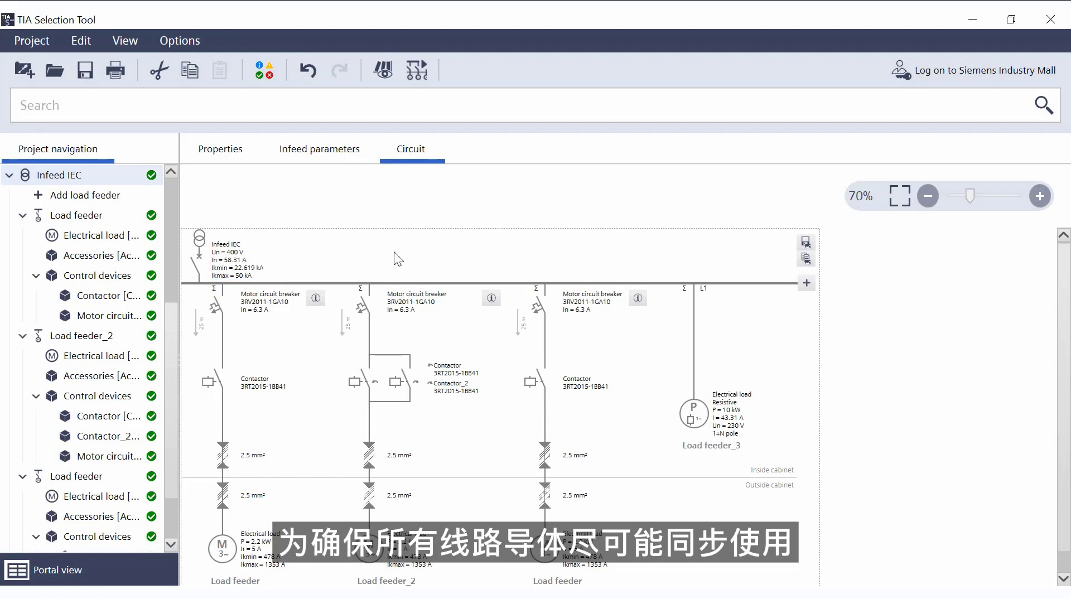
Add another load feeder to the infeed and configure its load as a User defined load with phase connection 1+N.
click(807, 283)
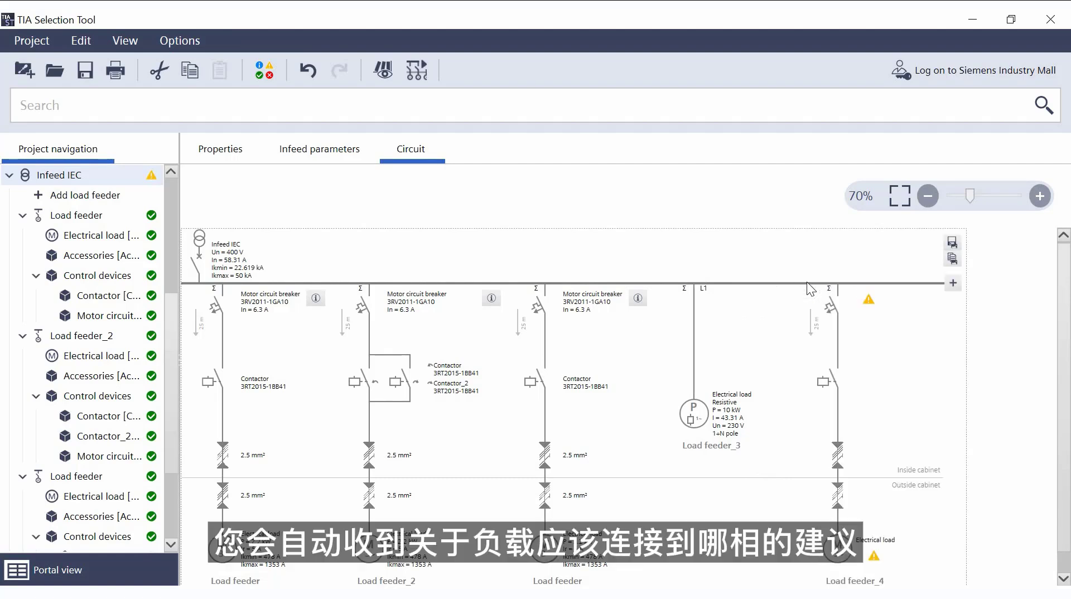
click(836, 557)
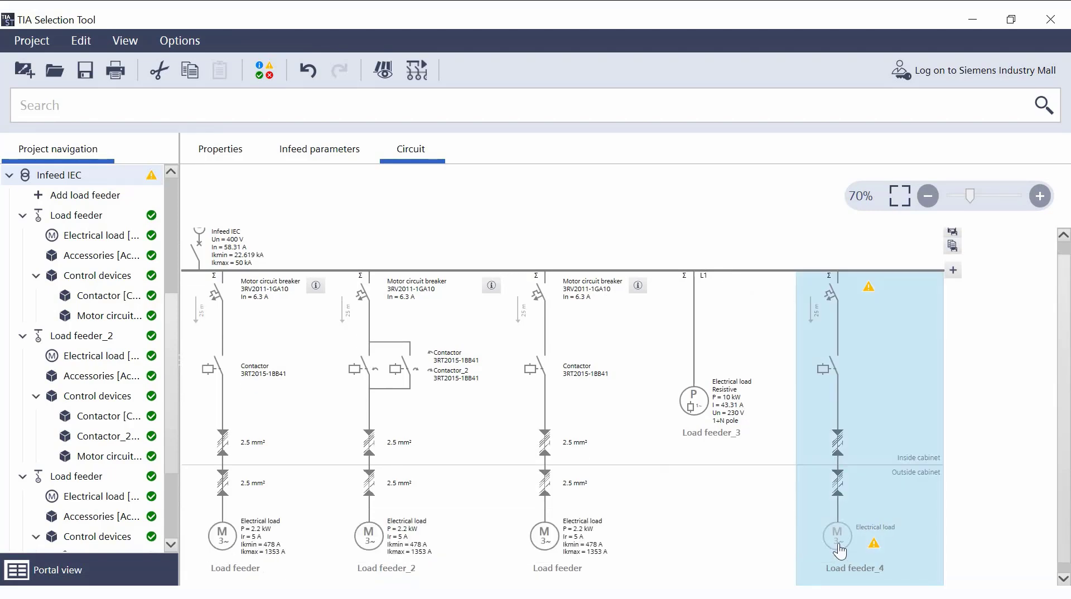
double_click(838, 537)
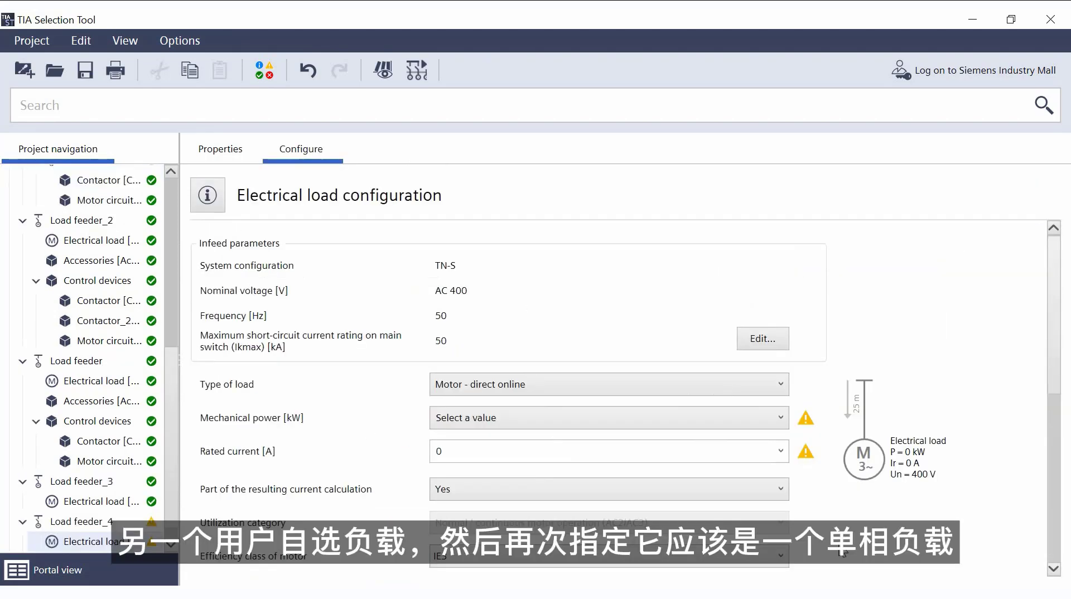
click(761, 383)
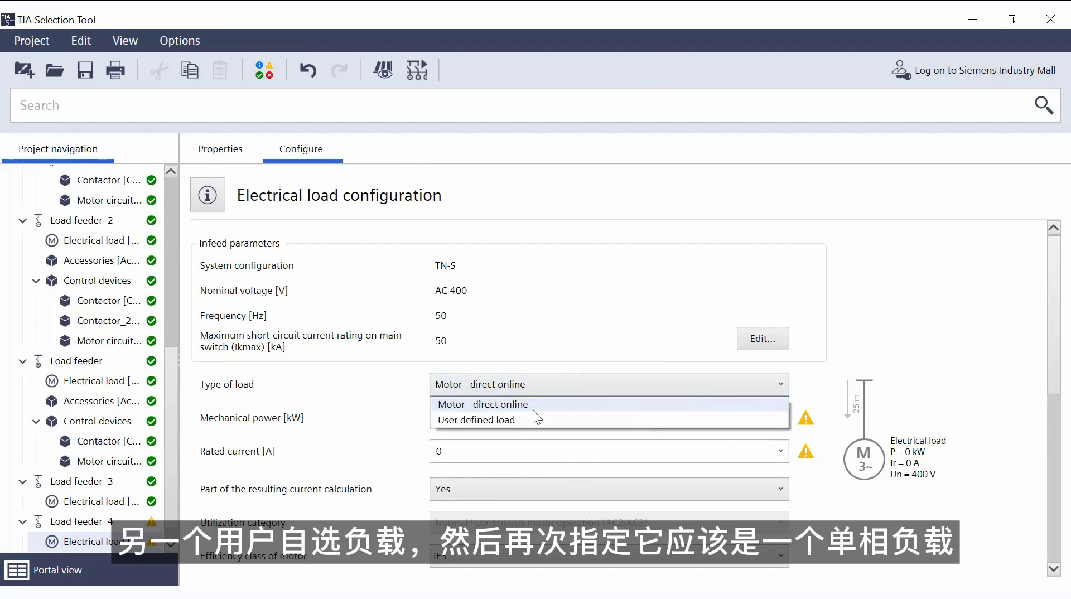
click(494, 421)
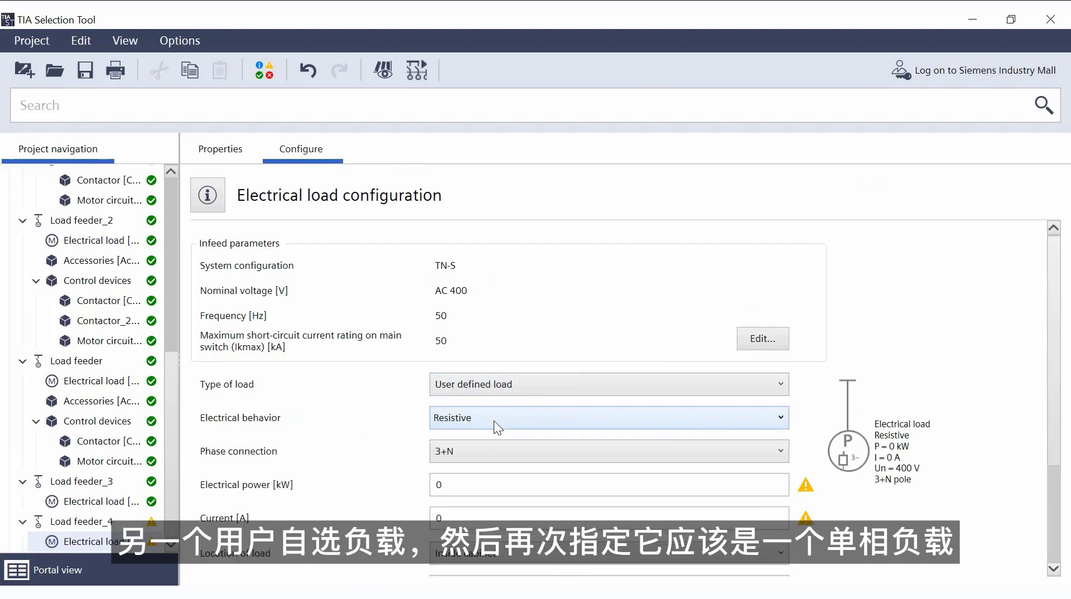
click(547, 456)
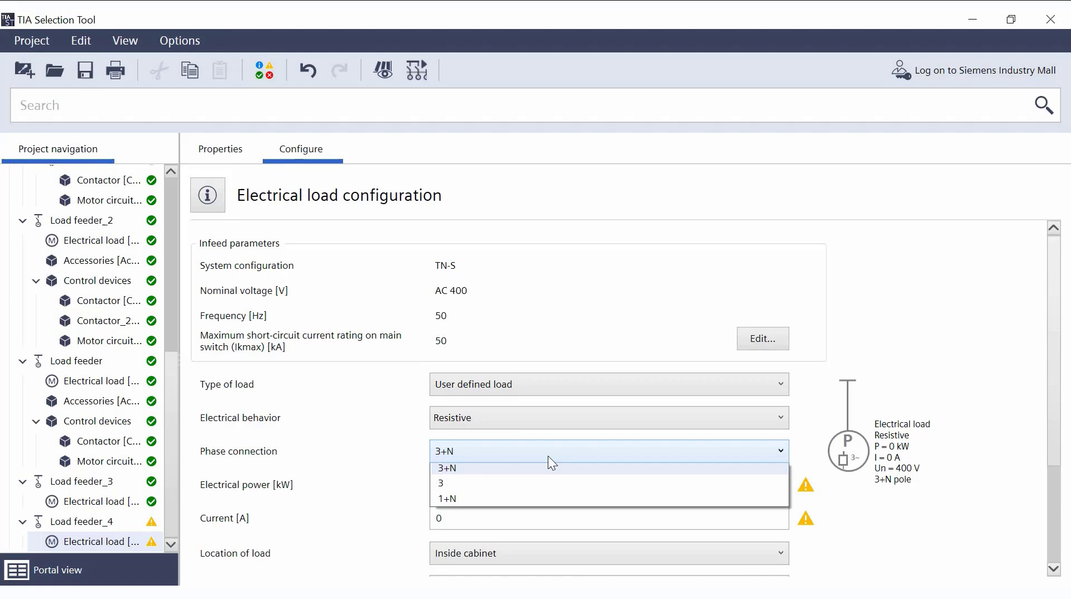
click(453, 500)
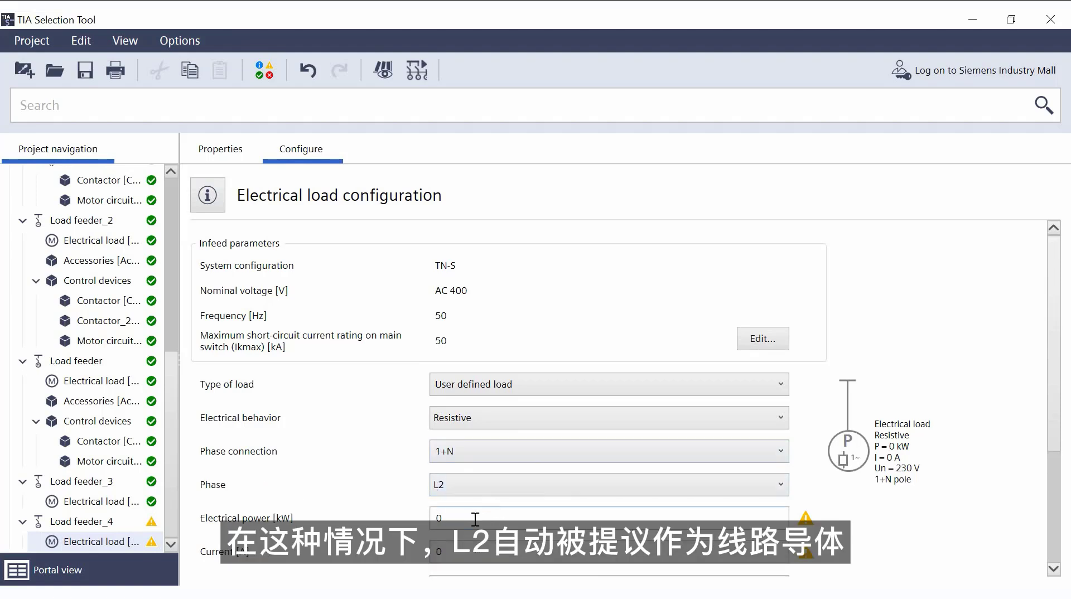
Set the electrical power of the load on phase L2 to 9 kW and return to the infeed circuit.
click(442, 517)
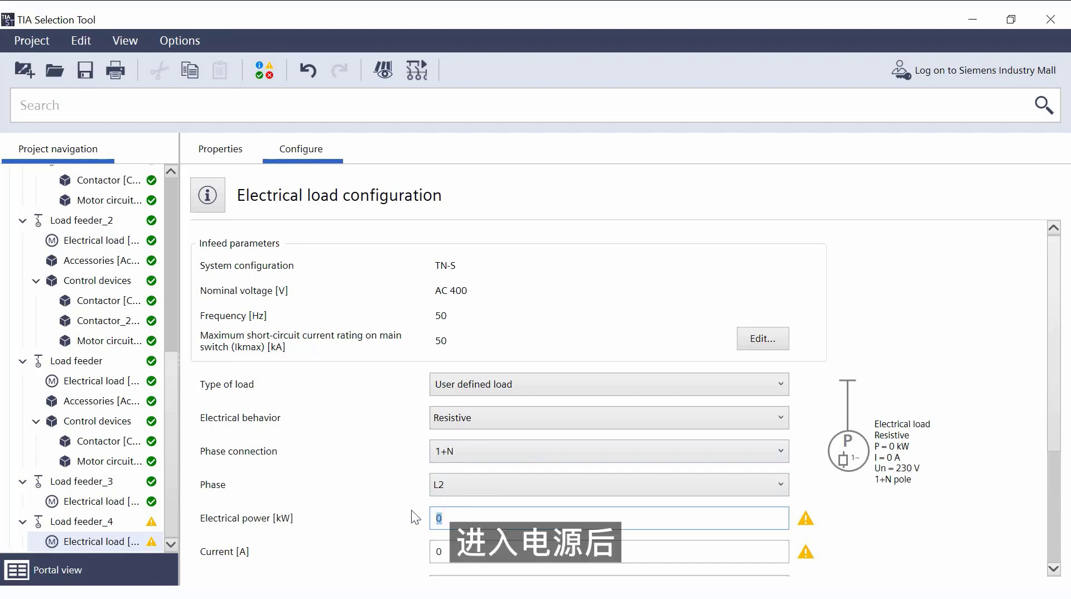
text(9)
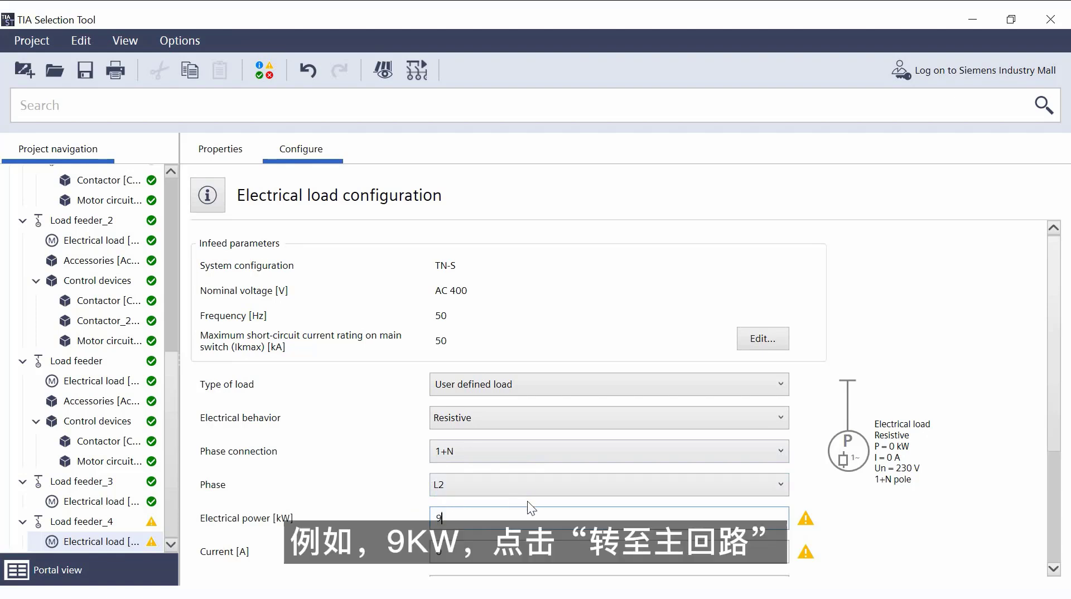
scroll(353, 493, down, 5)
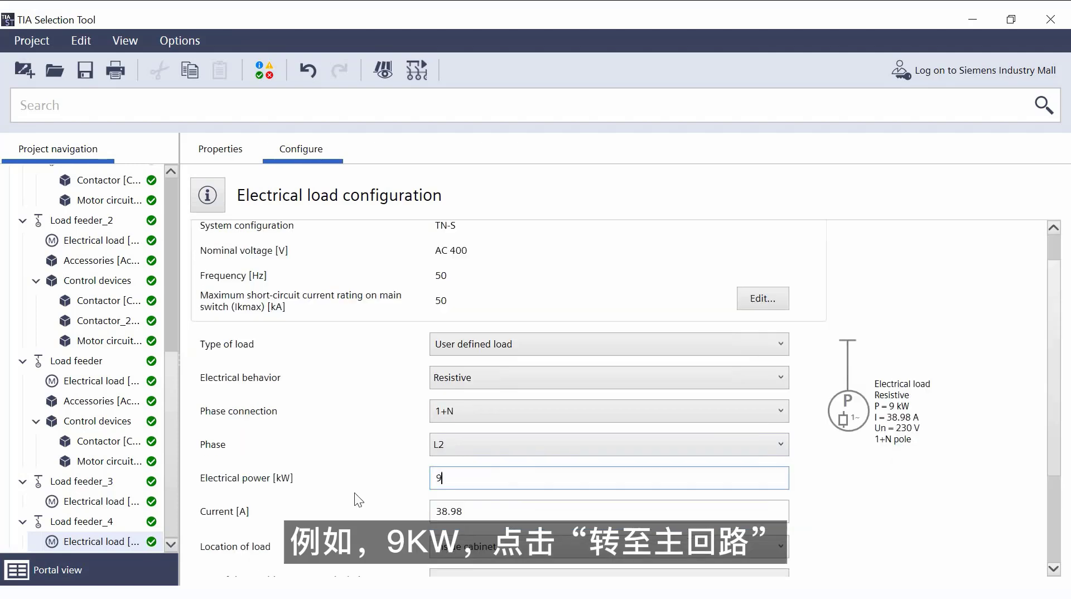
scroll(246, 530, down, 1)
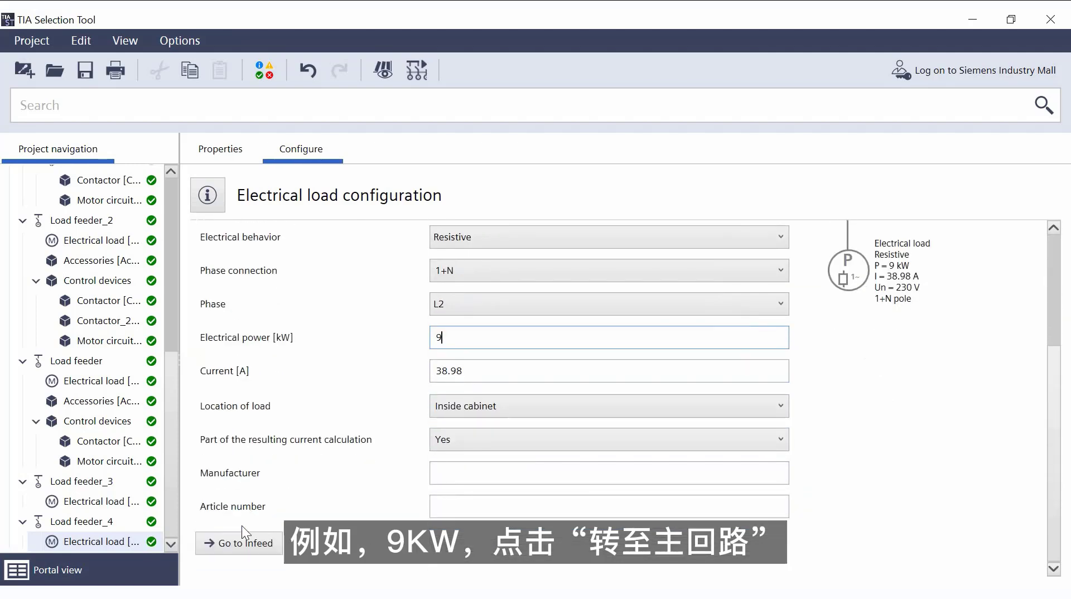
click(226, 550)
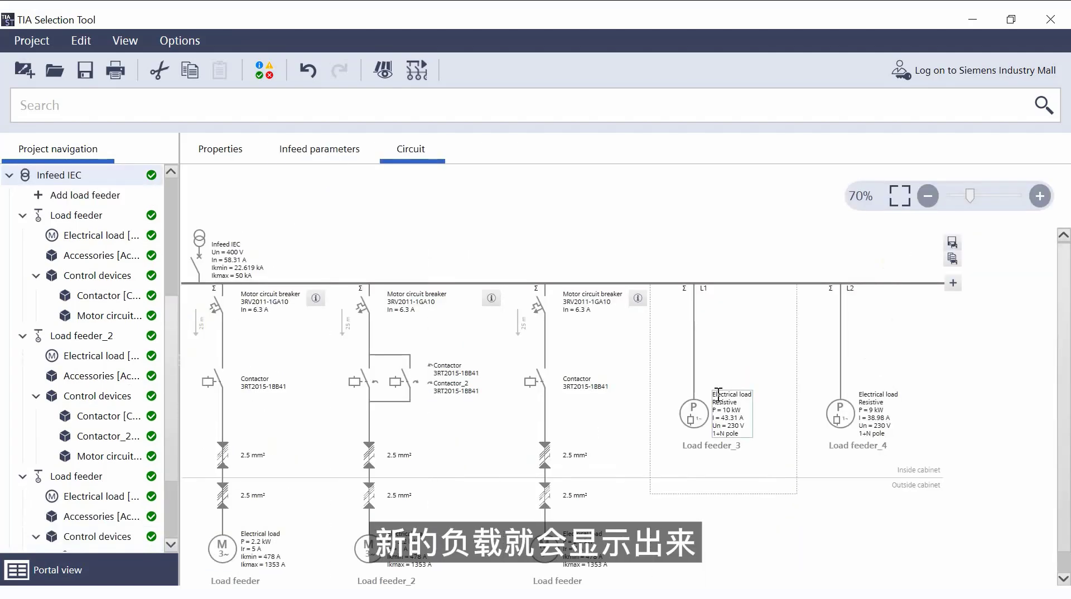